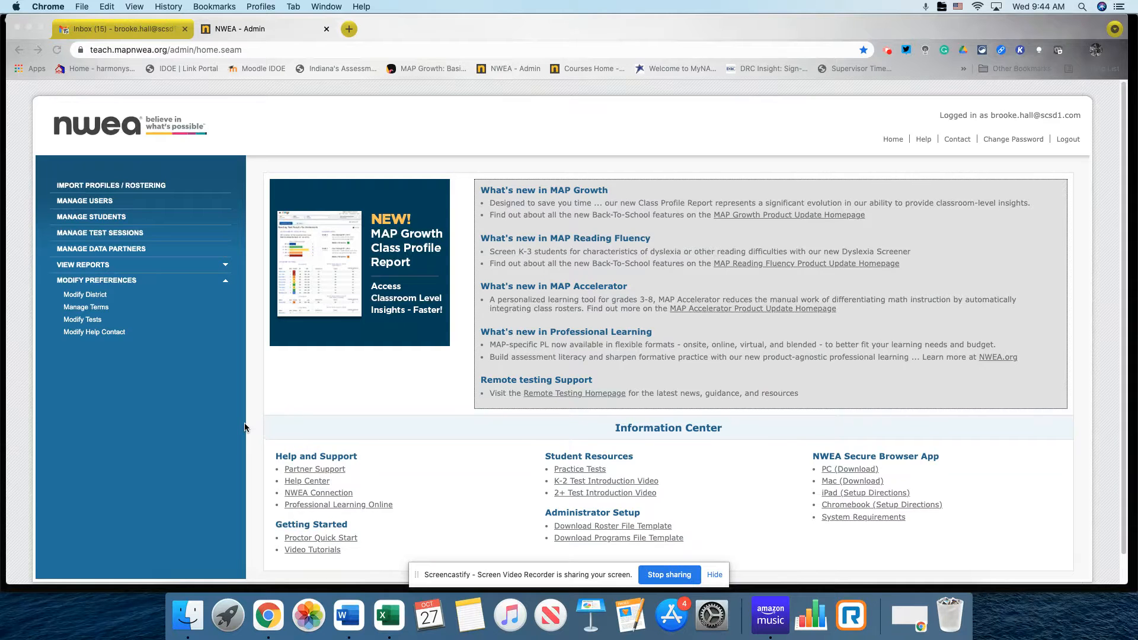
# Go to Manage Test Sessions from the left navigation menu.
pyautogui.click(93, 238)
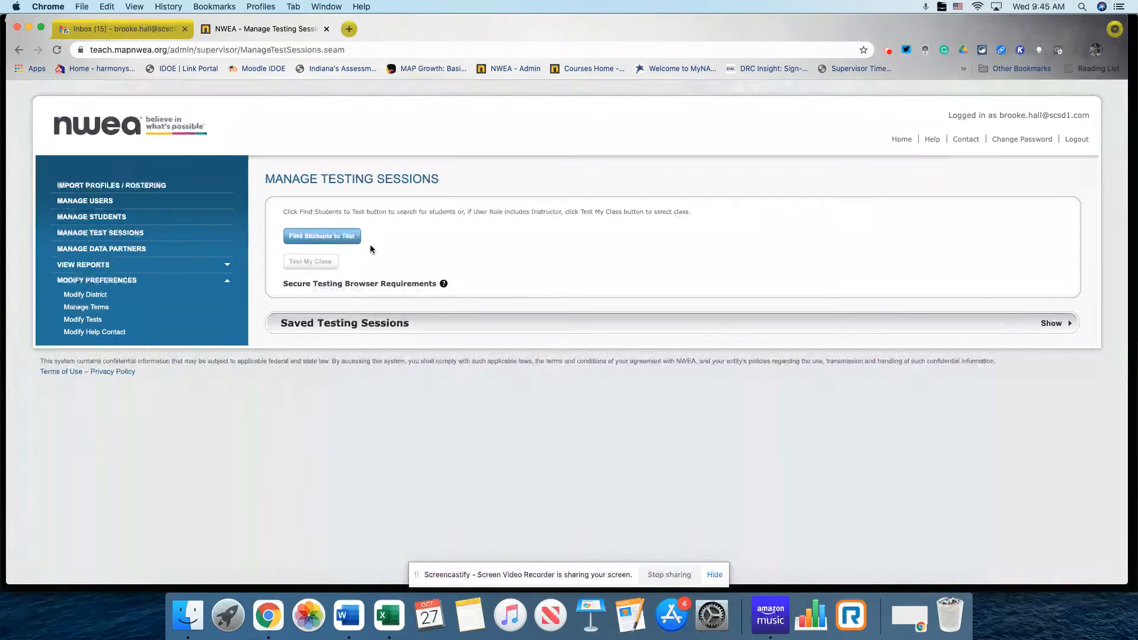
# Search for grade 9 students at Austin High School to test.
pyautogui.click(317, 241)
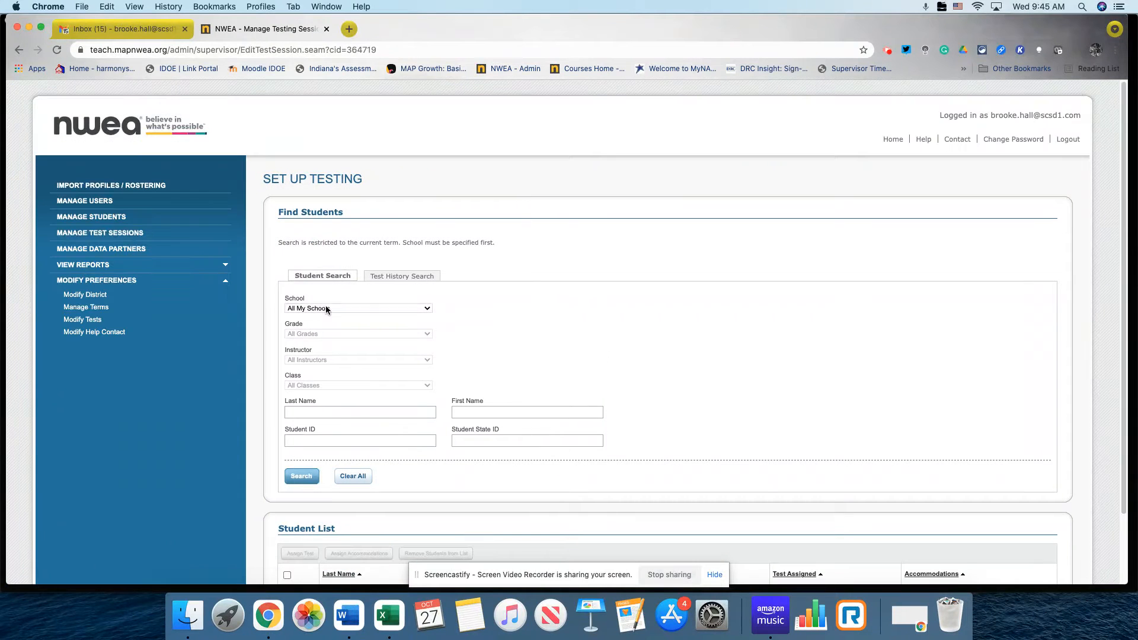
pyautogui.click(326, 309)
pyautogui.click(335, 326)
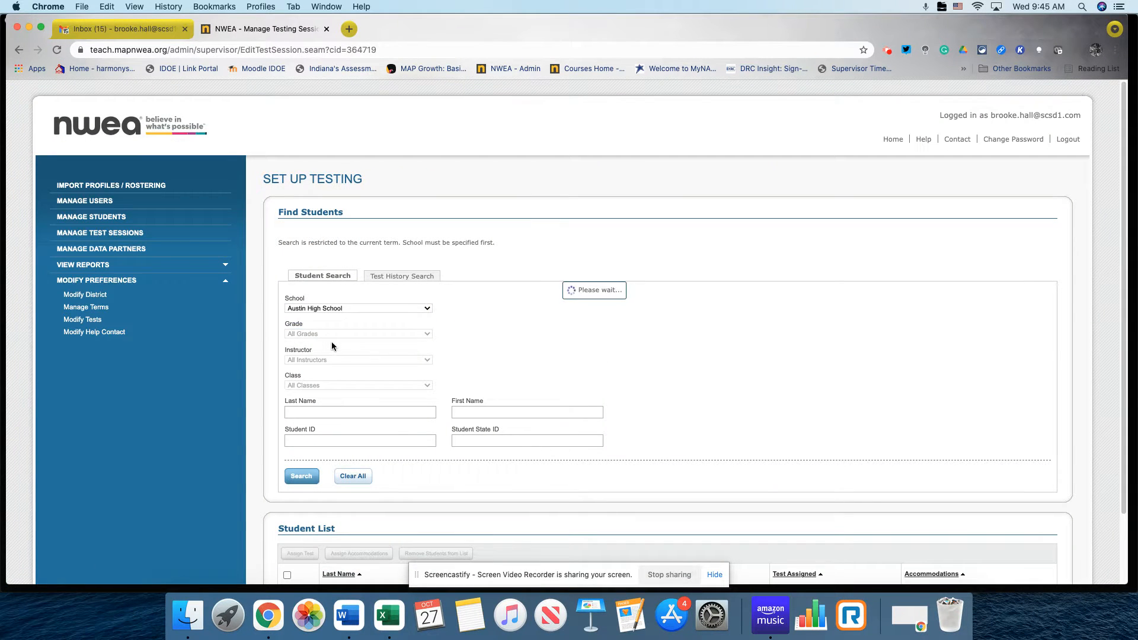
pyautogui.click(330, 334)
pyautogui.click(332, 342)
pyautogui.scroll(-1, 265, 418)
pyautogui.scroll(-1, 264, 417)
pyautogui.click(297, 454)
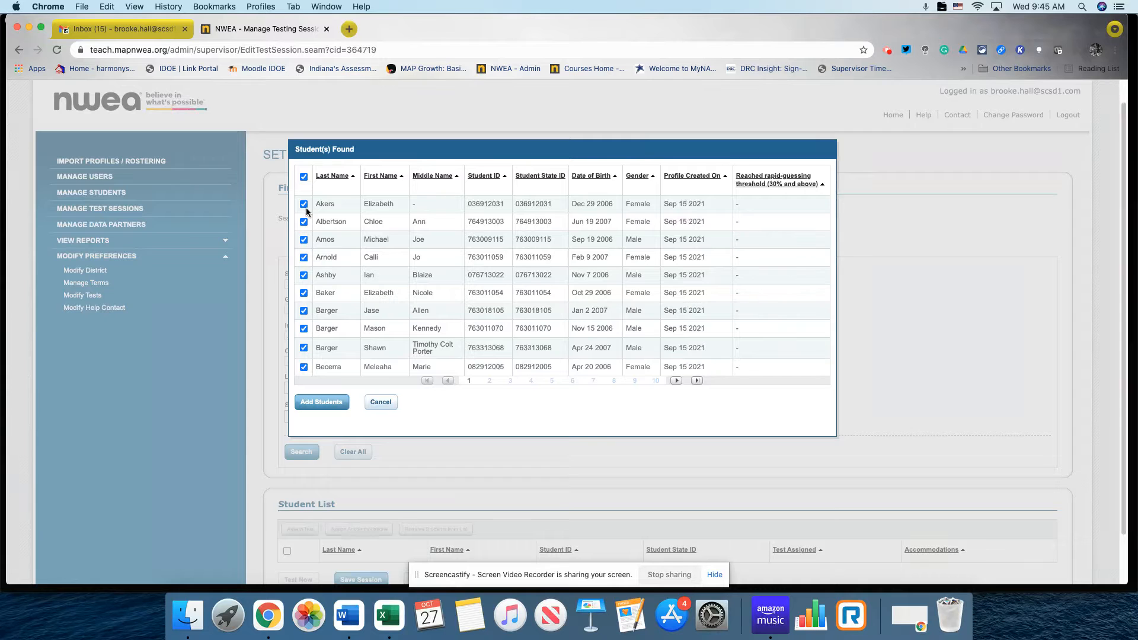
# Select only the first, fourth and seventh students and add them to the session.
pyautogui.click(303, 178)
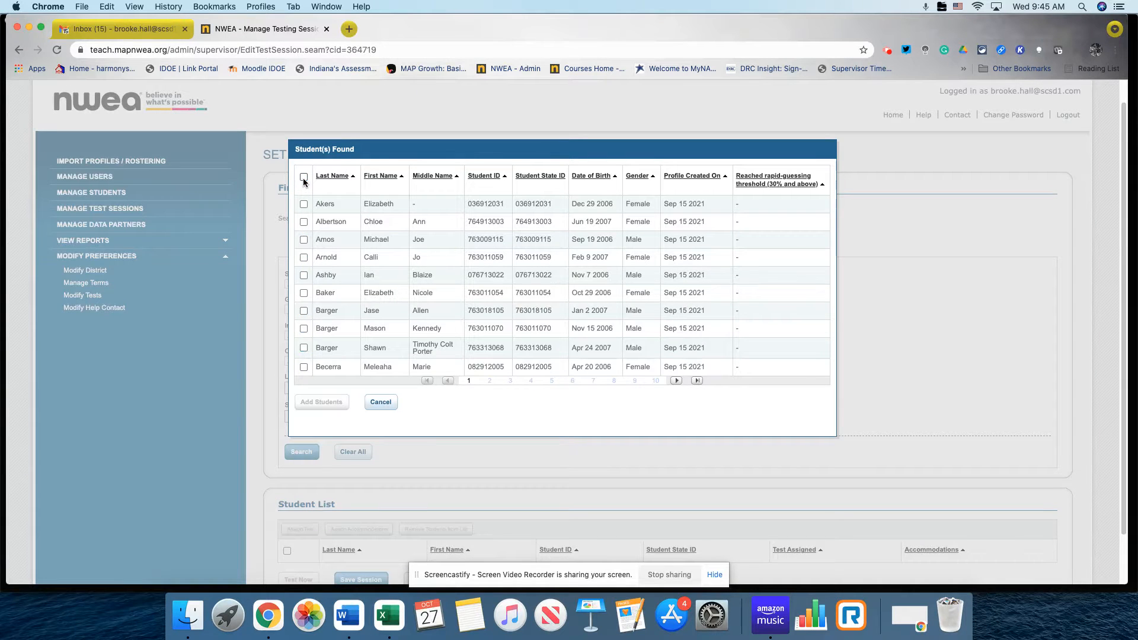
pyautogui.click(304, 204)
pyautogui.click(304, 257)
pyautogui.click(304, 310)
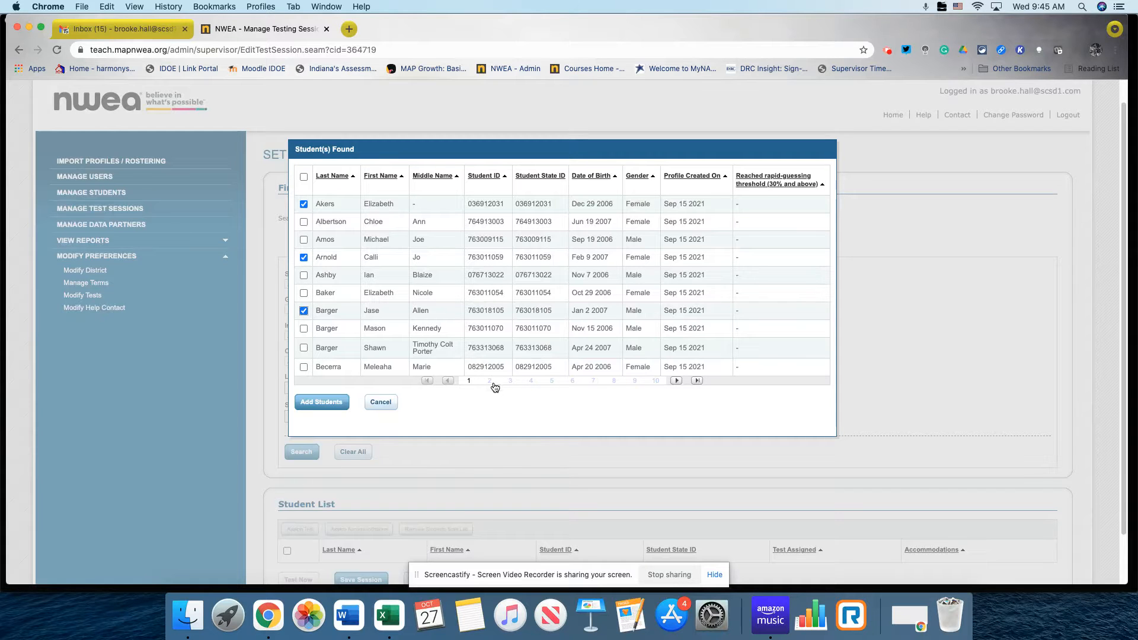
pyautogui.click(331, 403)
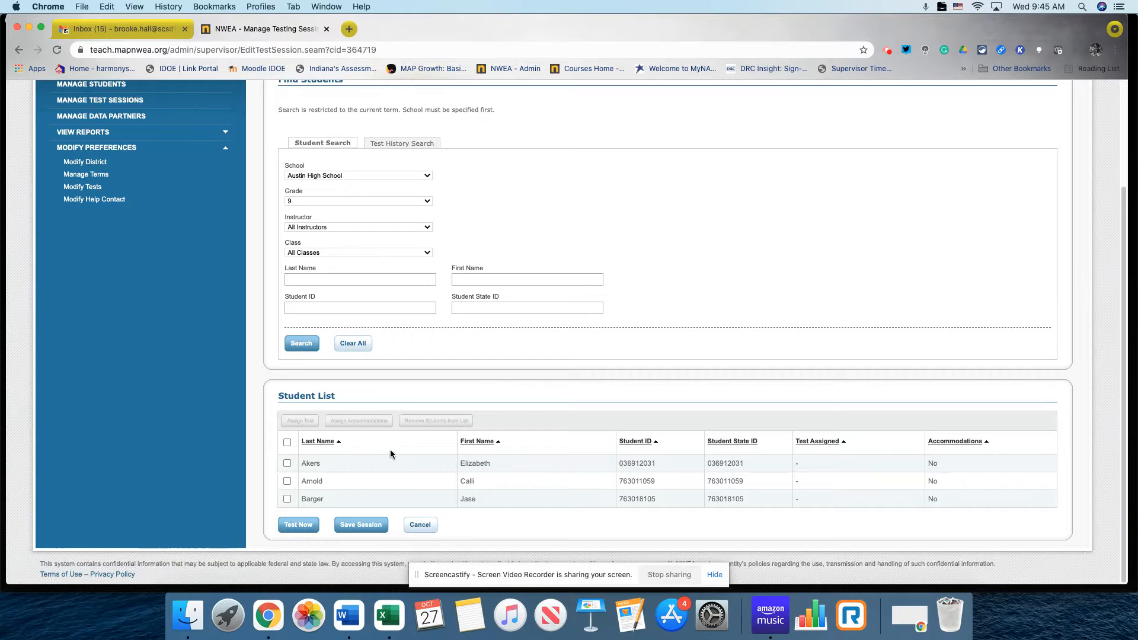
# Assign Growth: Math 6+ IN 2020 to all three students.
pyautogui.click(287, 481)
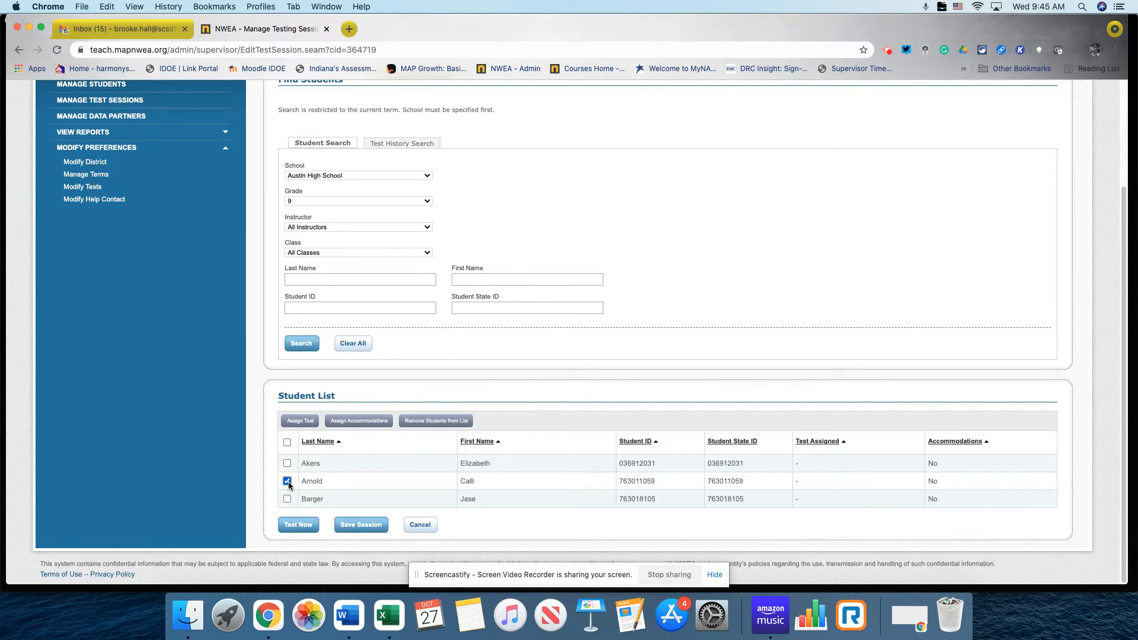
pyautogui.click(287, 481)
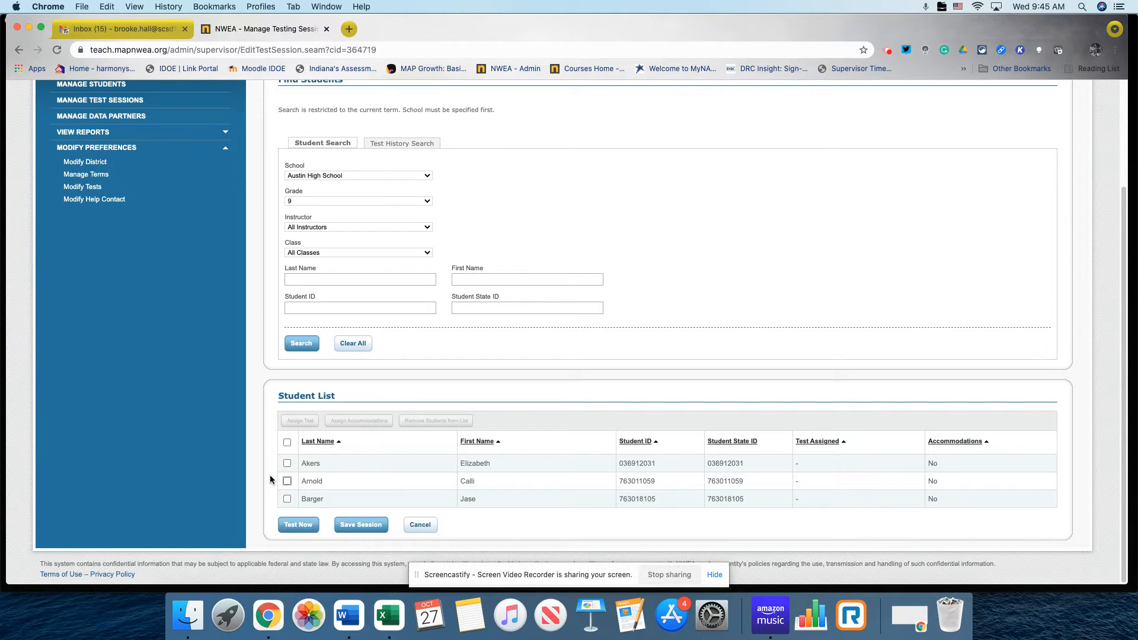
pyautogui.click(287, 442)
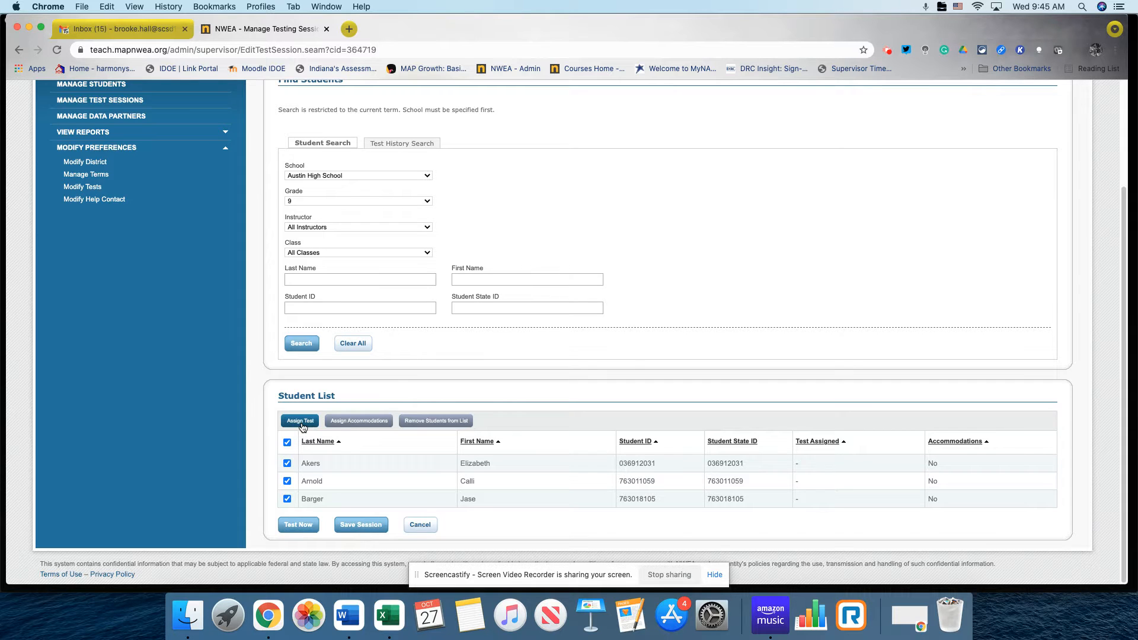
pyautogui.click(301, 421)
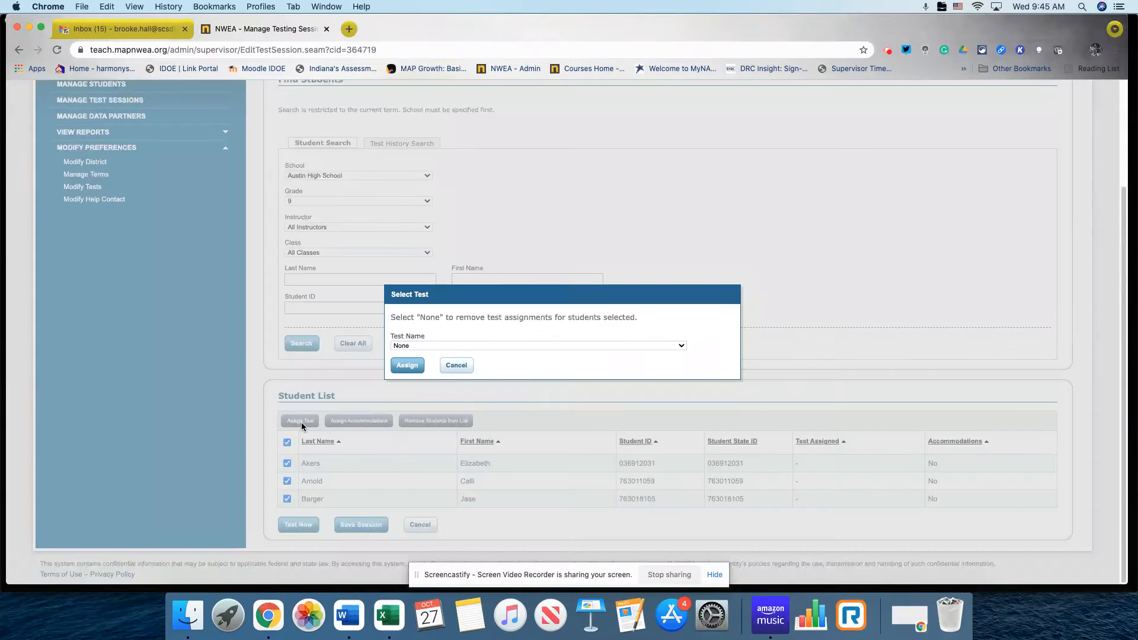
pyautogui.click(427, 349)
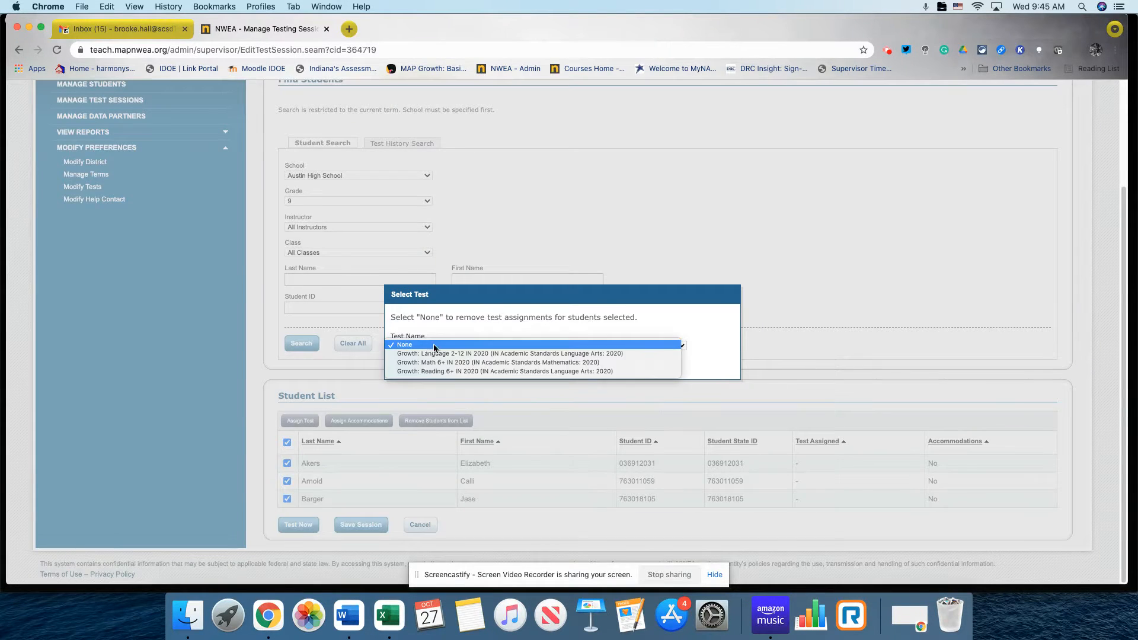
pyautogui.click(459, 362)
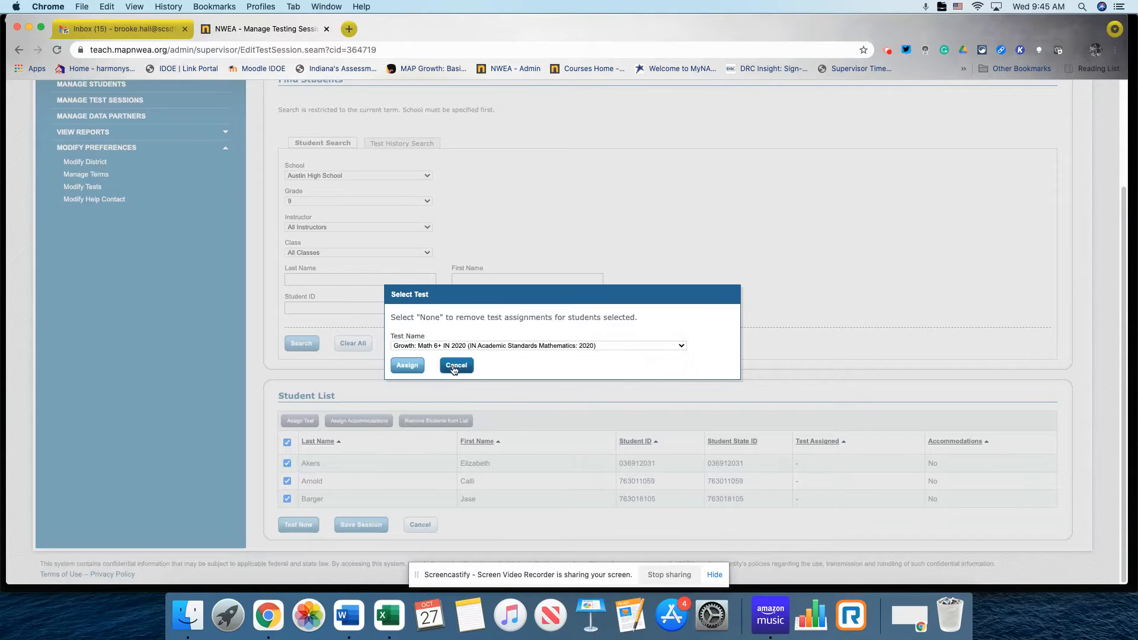
pyautogui.click(414, 368)
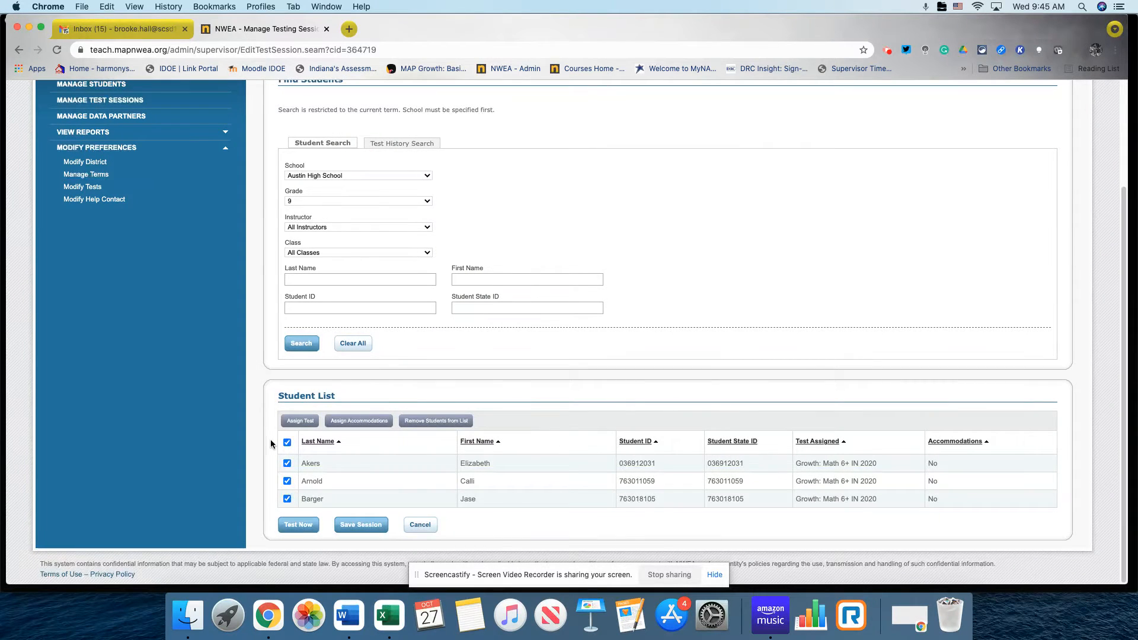
# Save the session as 'BH-Pride' and expand the saved sessions list.
pyautogui.click(351, 524)
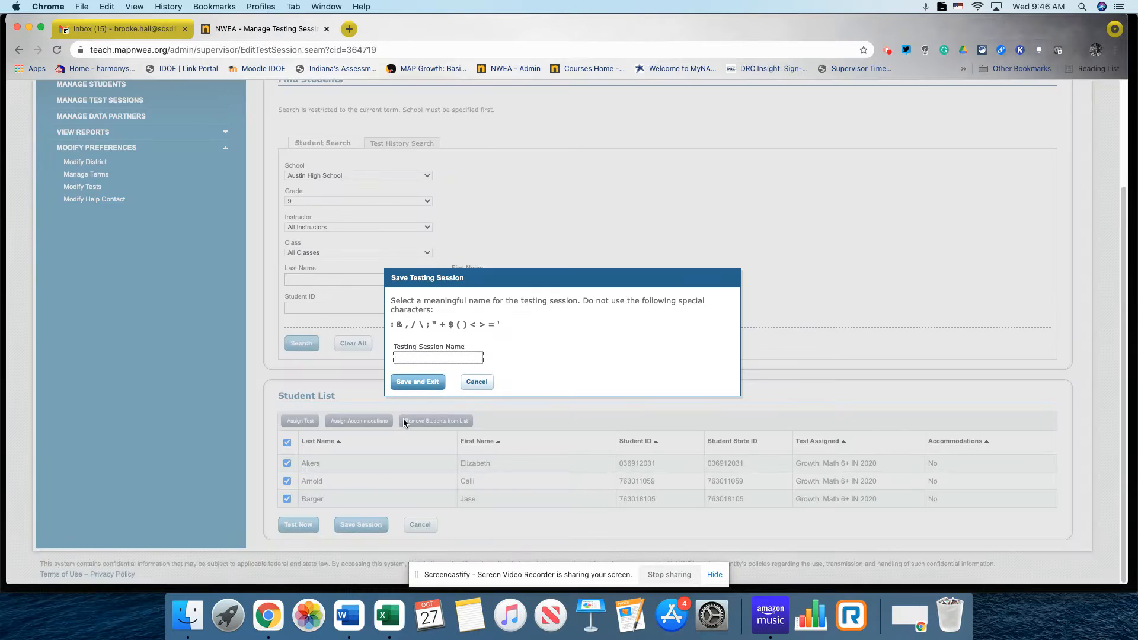
pyautogui.write('BH')
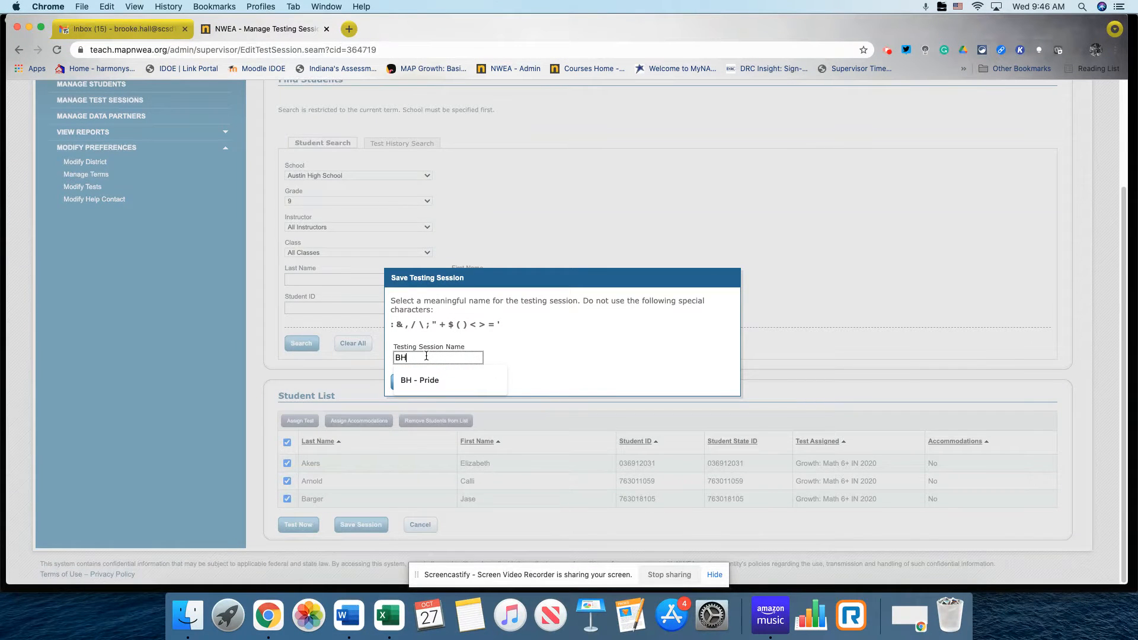
pyautogui.write('-Pride')
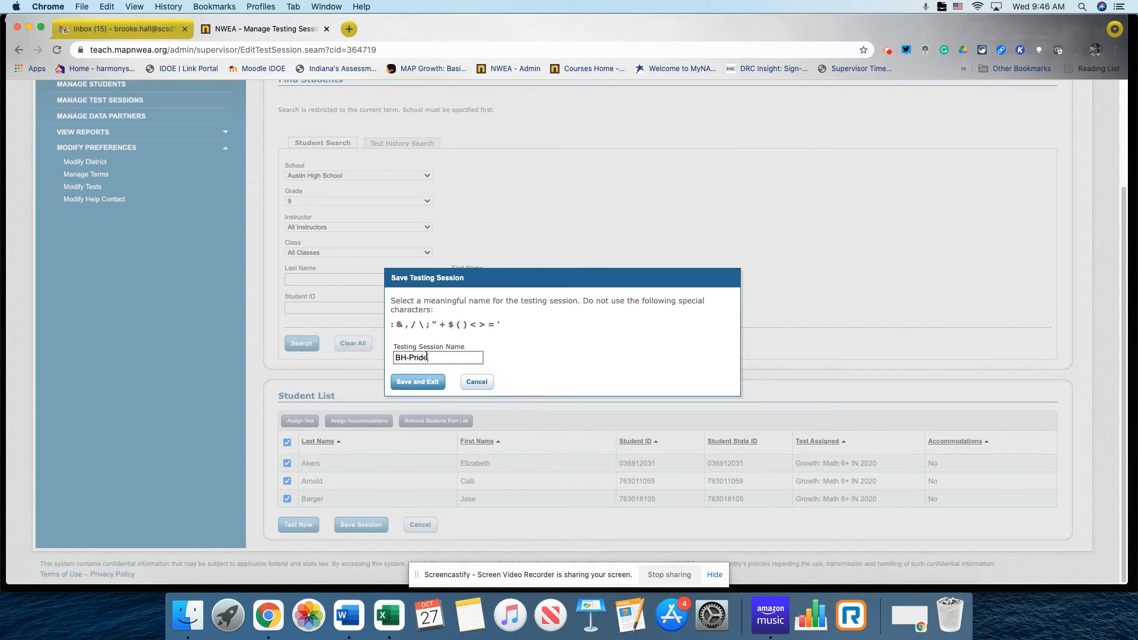
pyautogui.click(431, 384)
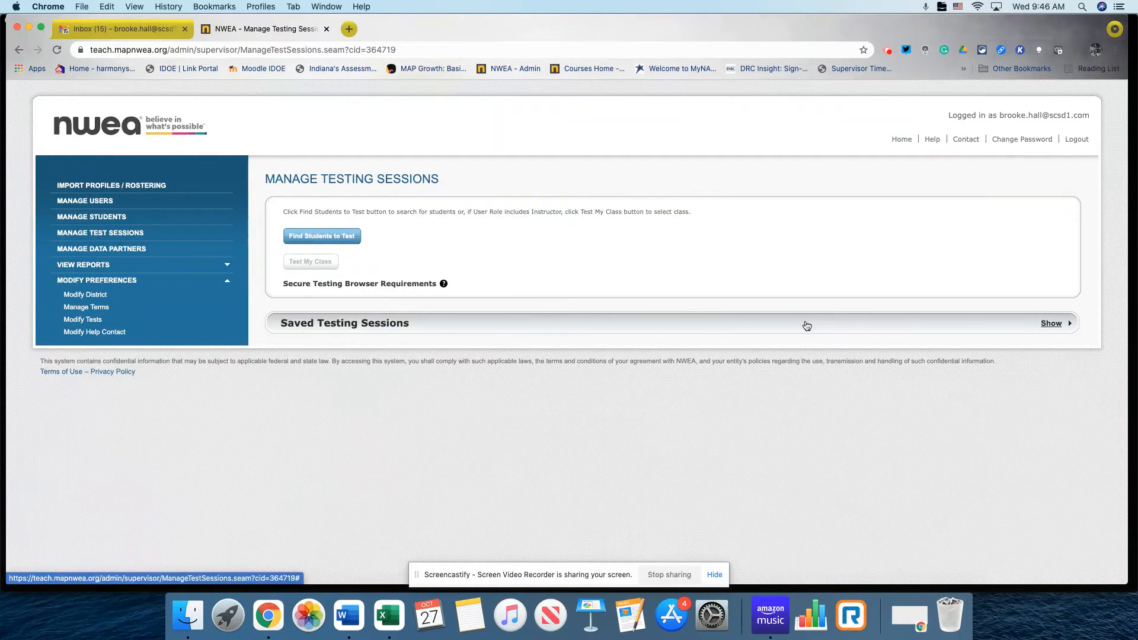
pyautogui.click(1050, 324)
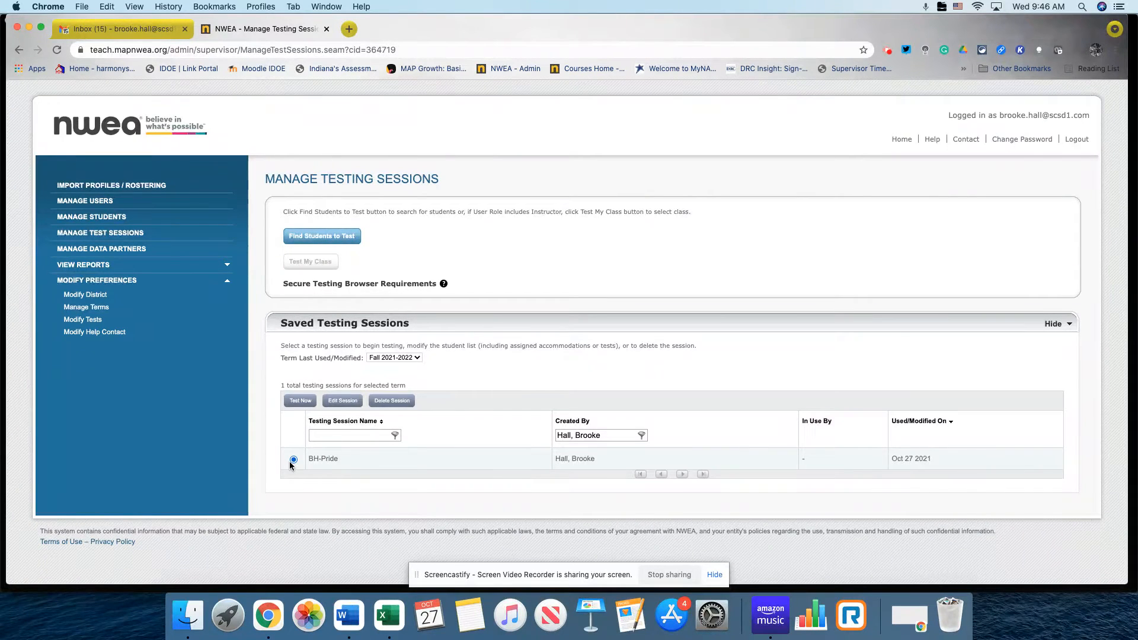
# In the BH-Pride session, assign Growth: Language 2-12 IN 2020 to all students.
pyautogui.click(336, 403)
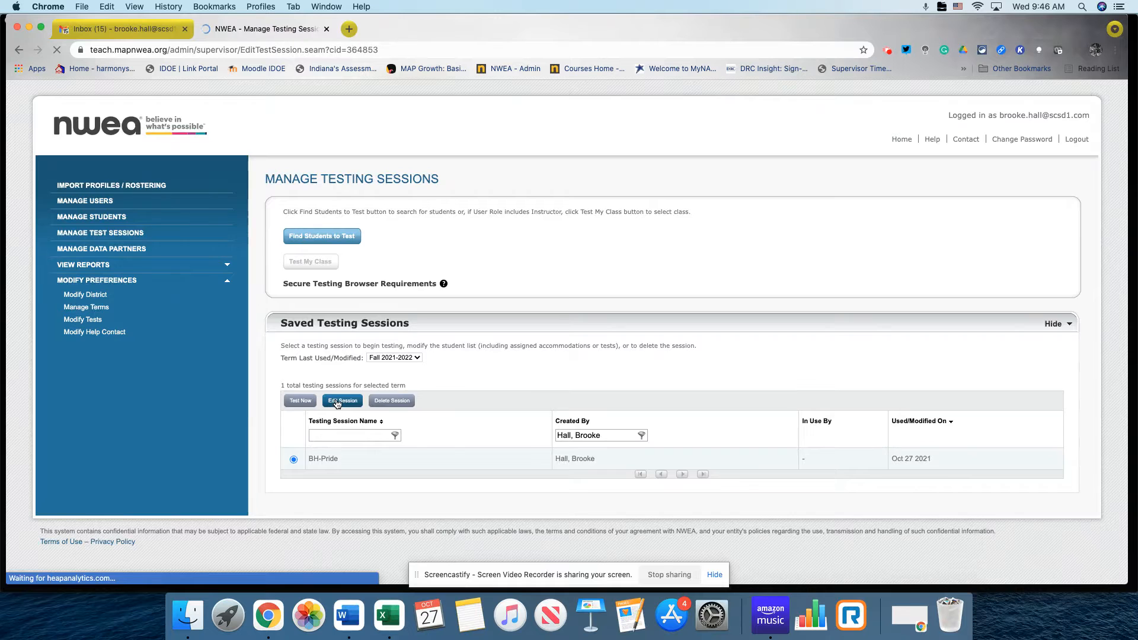
pyautogui.scroll(-3, 271, 444)
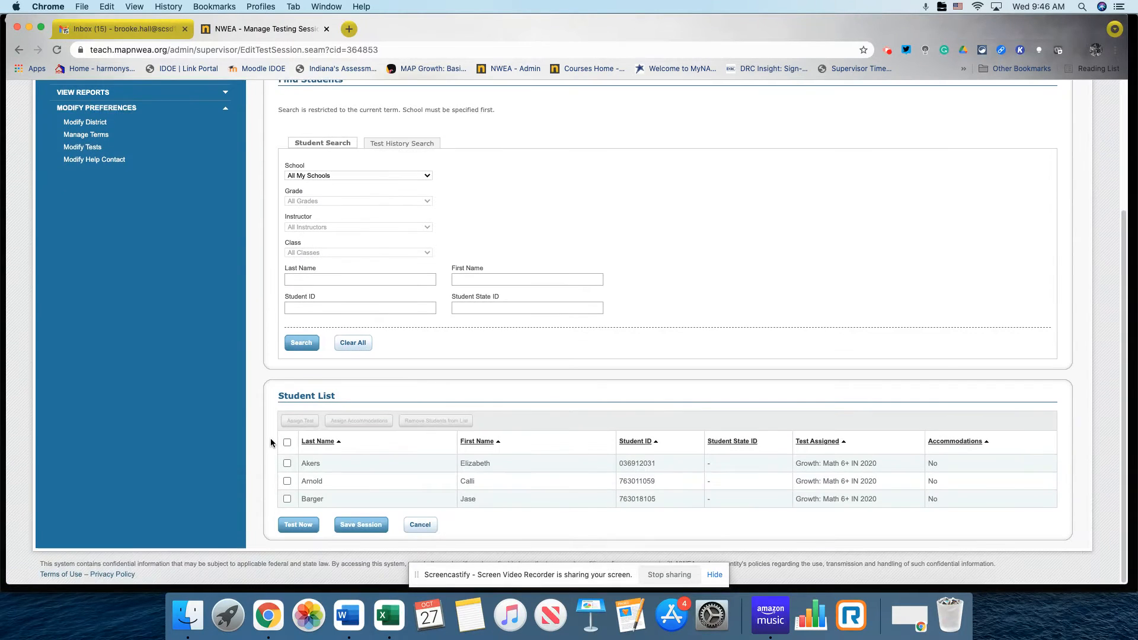
pyautogui.click(287, 442)
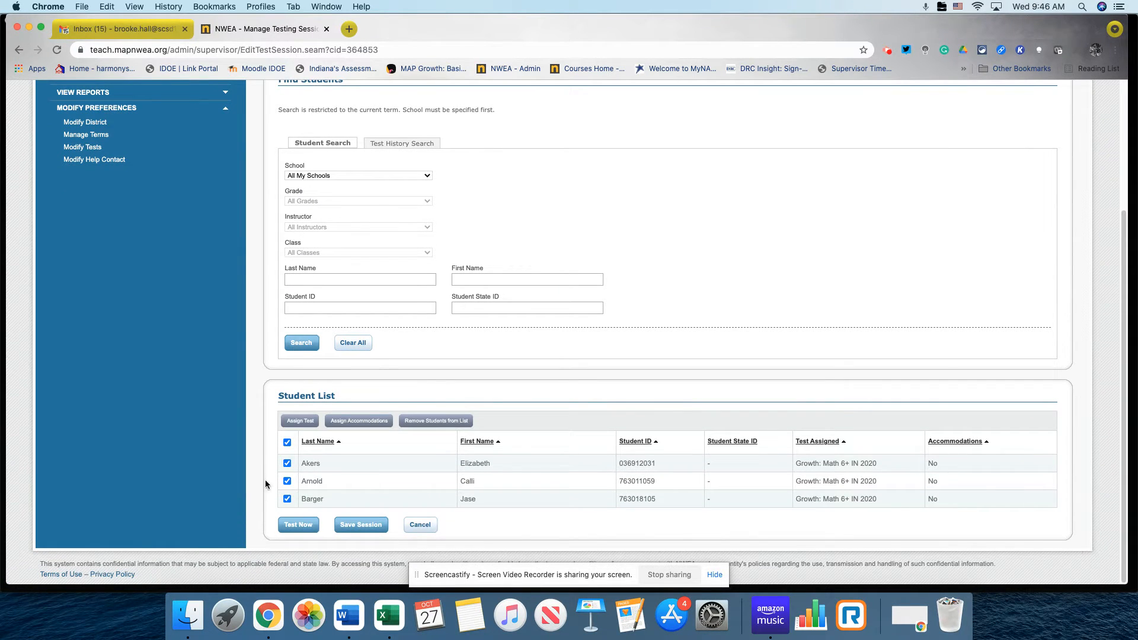
pyautogui.click(300, 422)
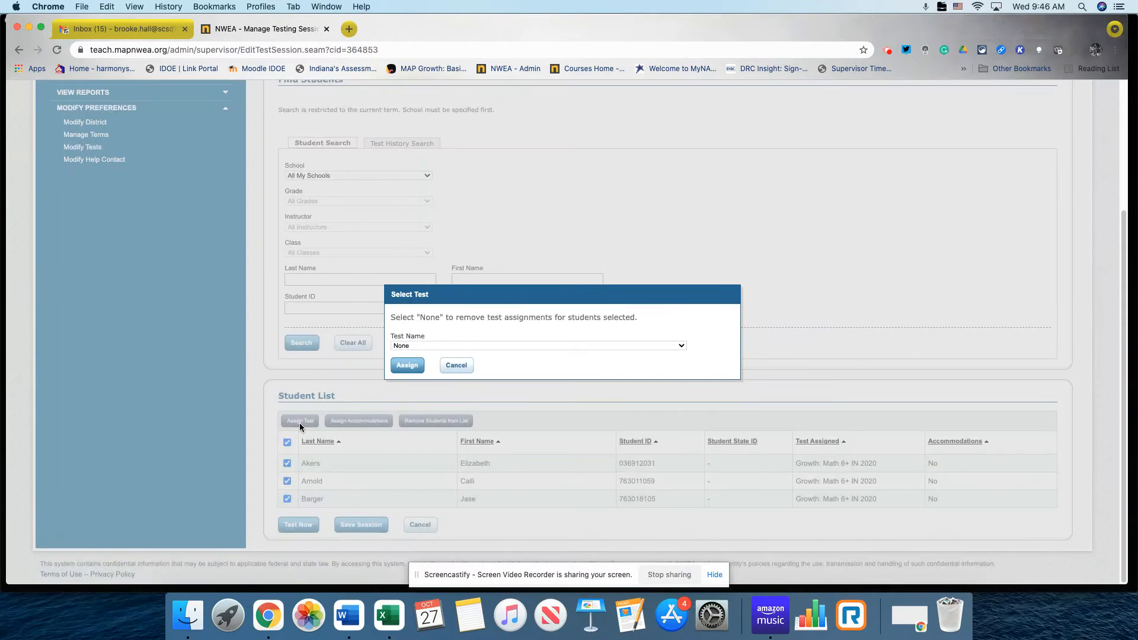
pyautogui.click(419, 346)
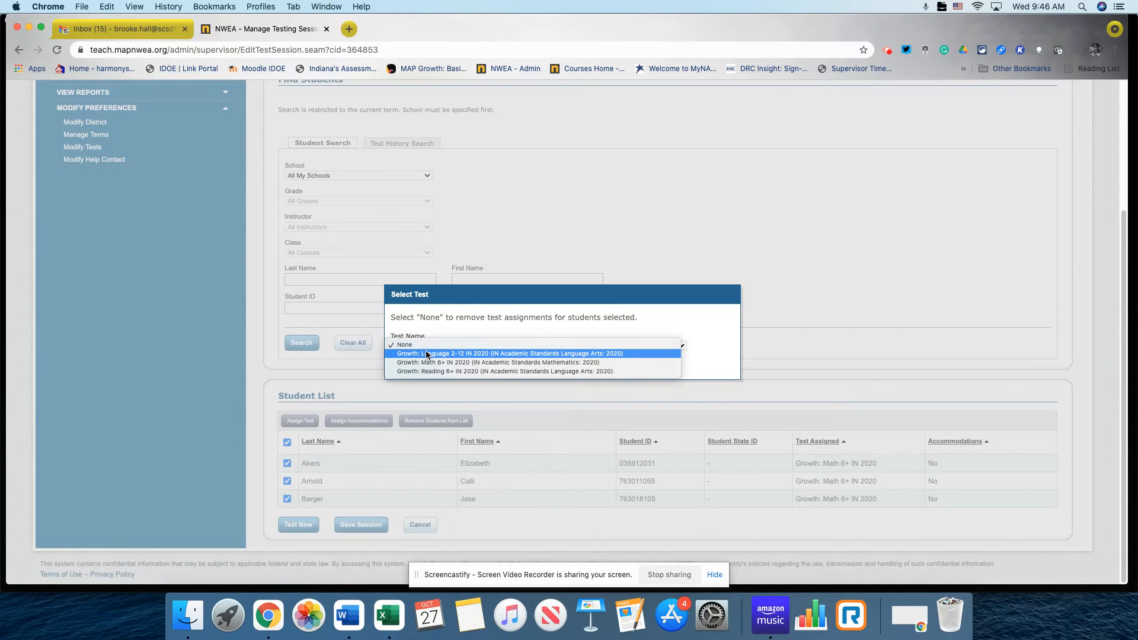
pyautogui.click(426, 350)
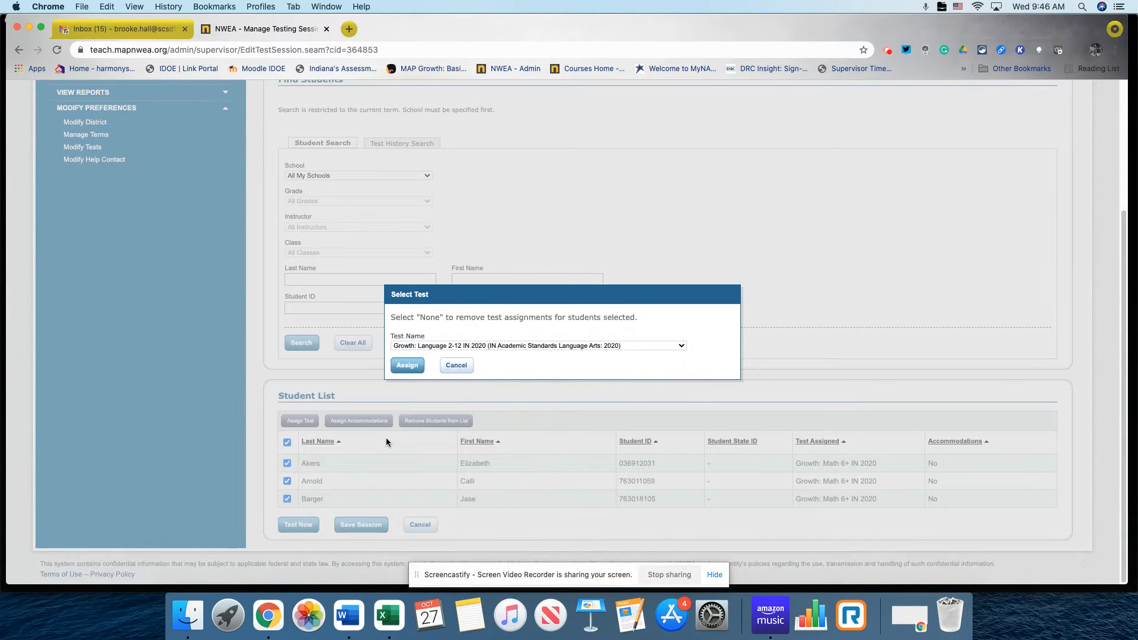
pyautogui.click(404, 366)
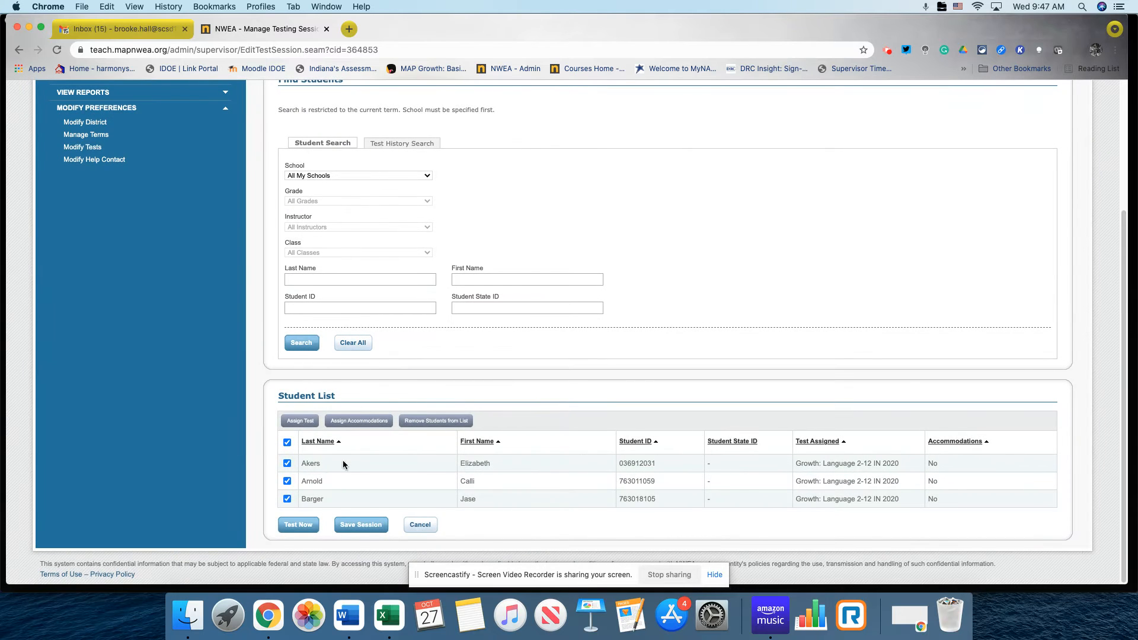
# Save BH-Pride again and show the saved testing sessions.
pyautogui.click(354, 525)
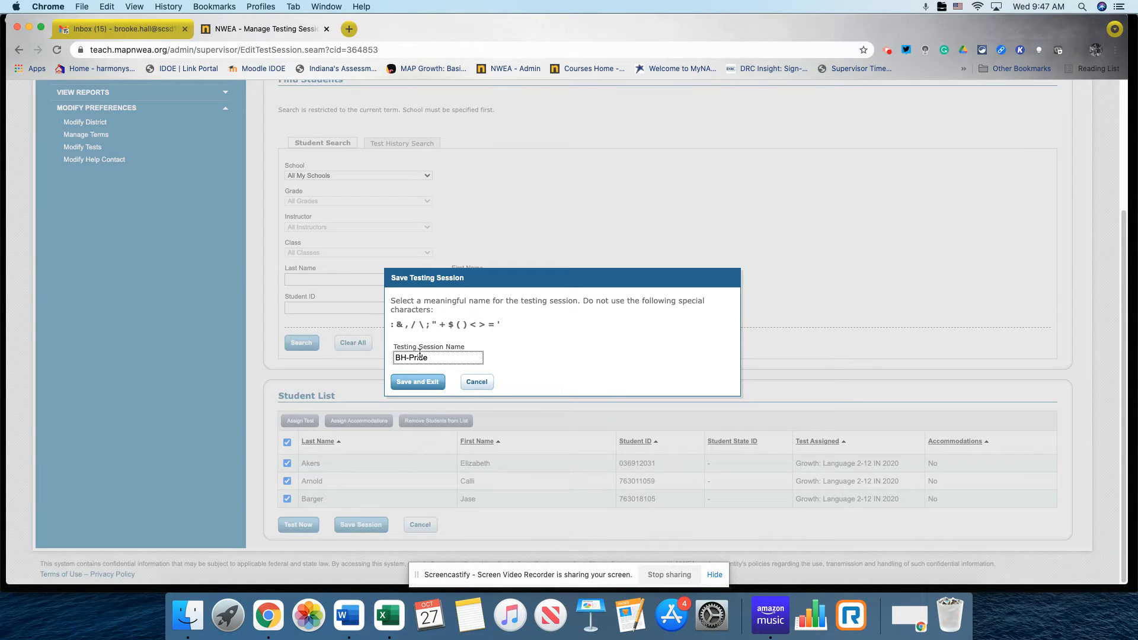
pyautogui.click(426, 382)
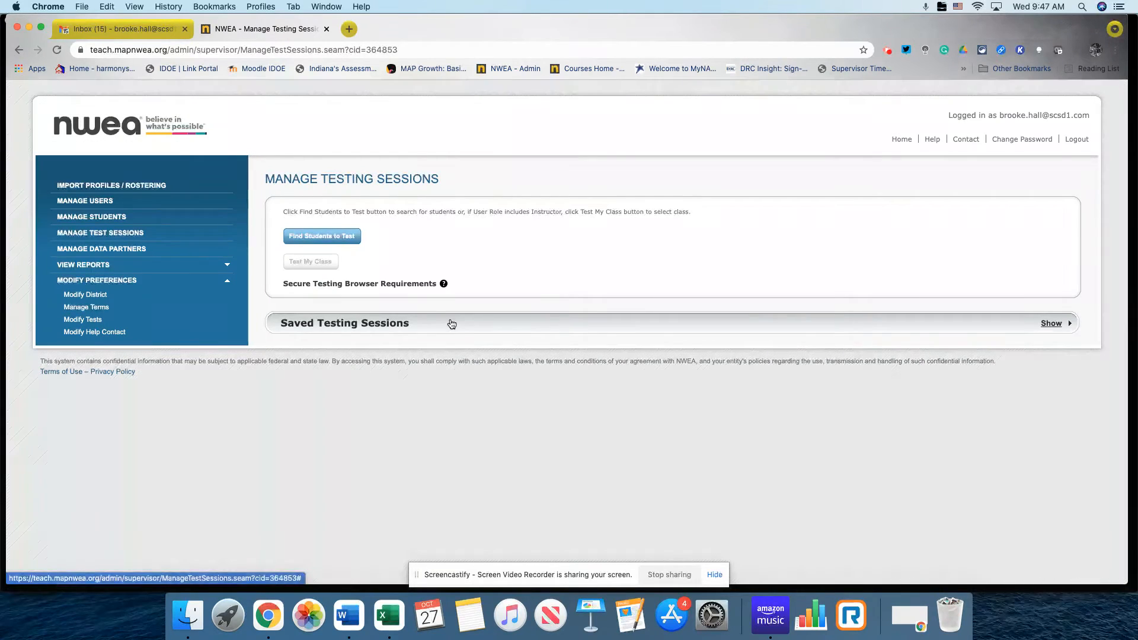
pyautogui.click(534, 322)
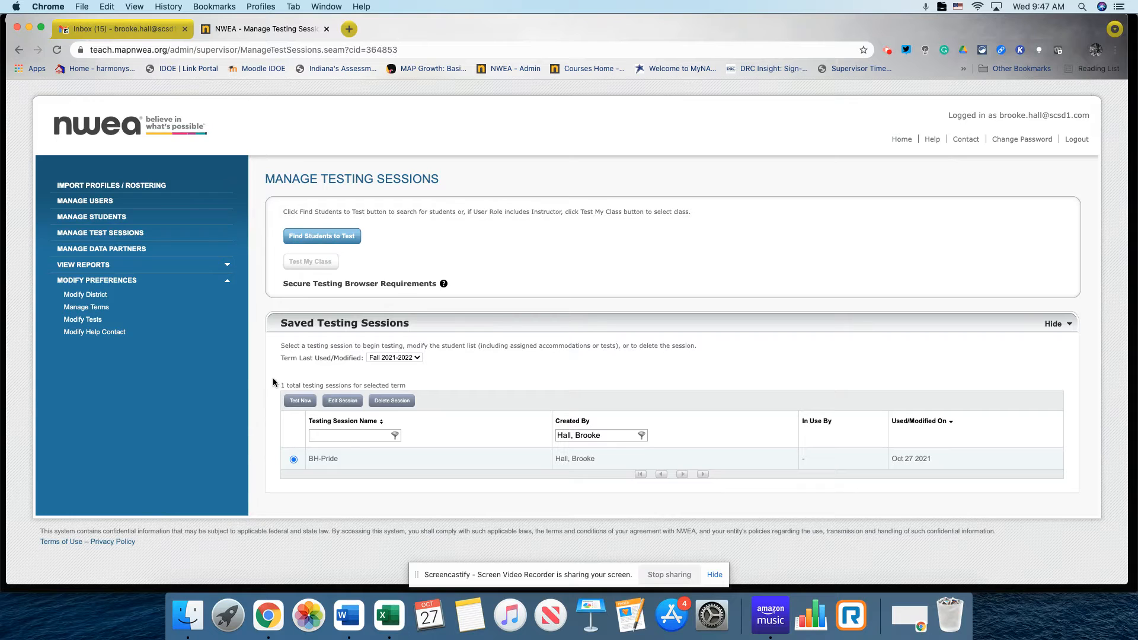
# Start a new session and search for grade 9 Austin High School students.
pyautogui.click(328, 239)
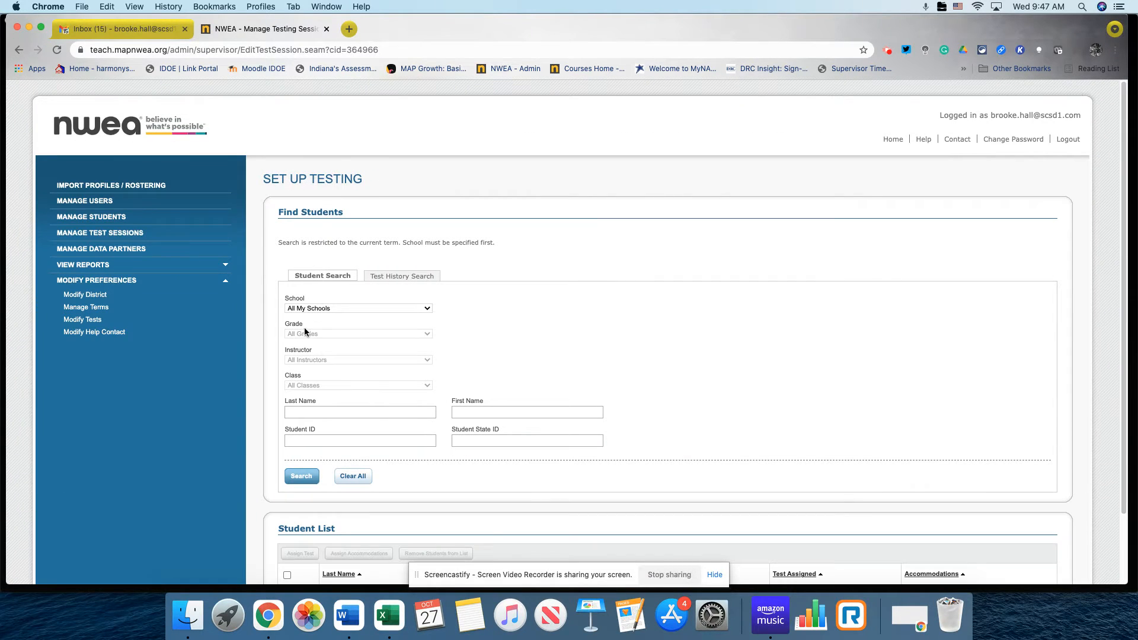
pyautogui.click(305, 308)
pyautogui.click(326, 318)
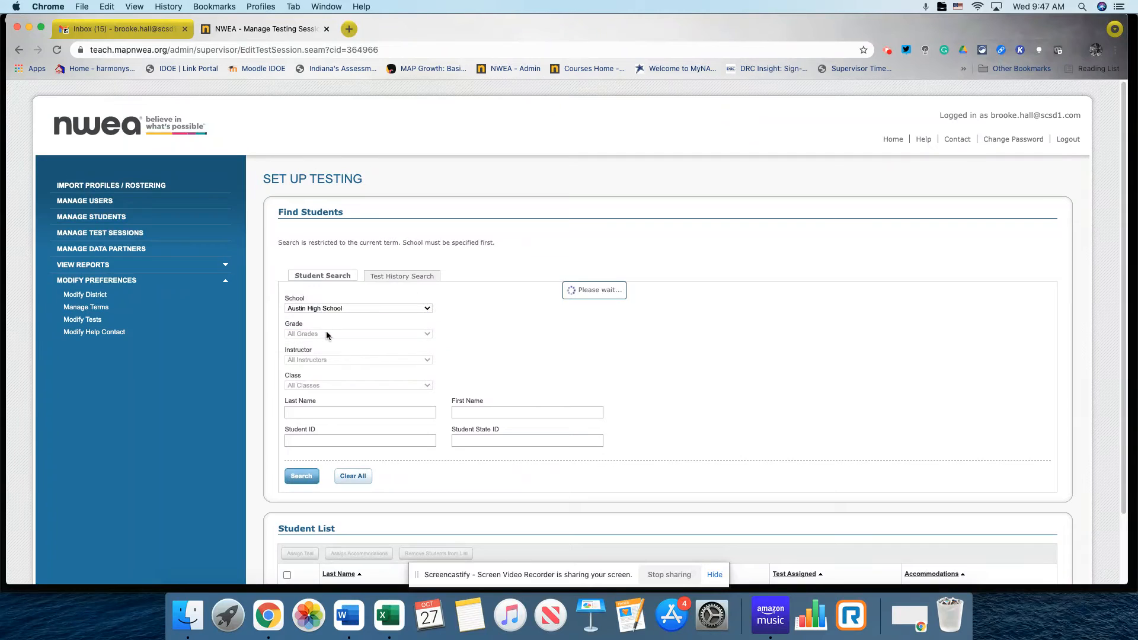
pyautogui.click(329, 334)
pyautogui.click(332, 342)
pyautogui.click(301, 476)
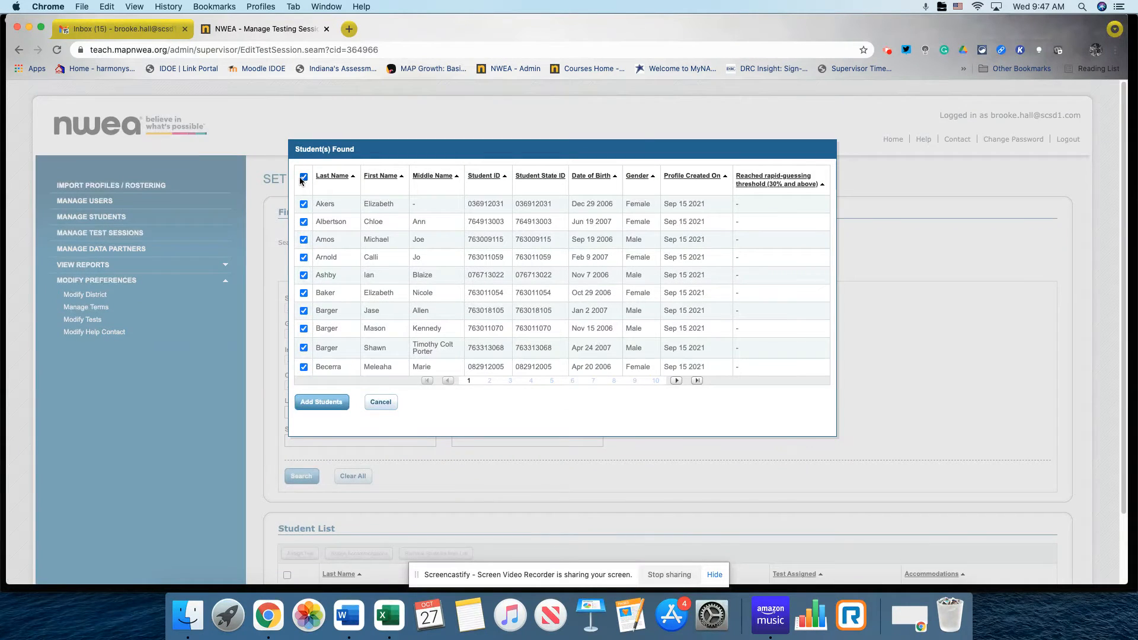
# Clear the selection, check the chosen students, and add them to the session.
pyautogui.click(303, 176)
pyautogui.click(304, 204)
pyautogui.click(304, 240)
pyautogui.click(304, 275)
pyautogui.click(304, 293)
pyautogui.click(322, 401)
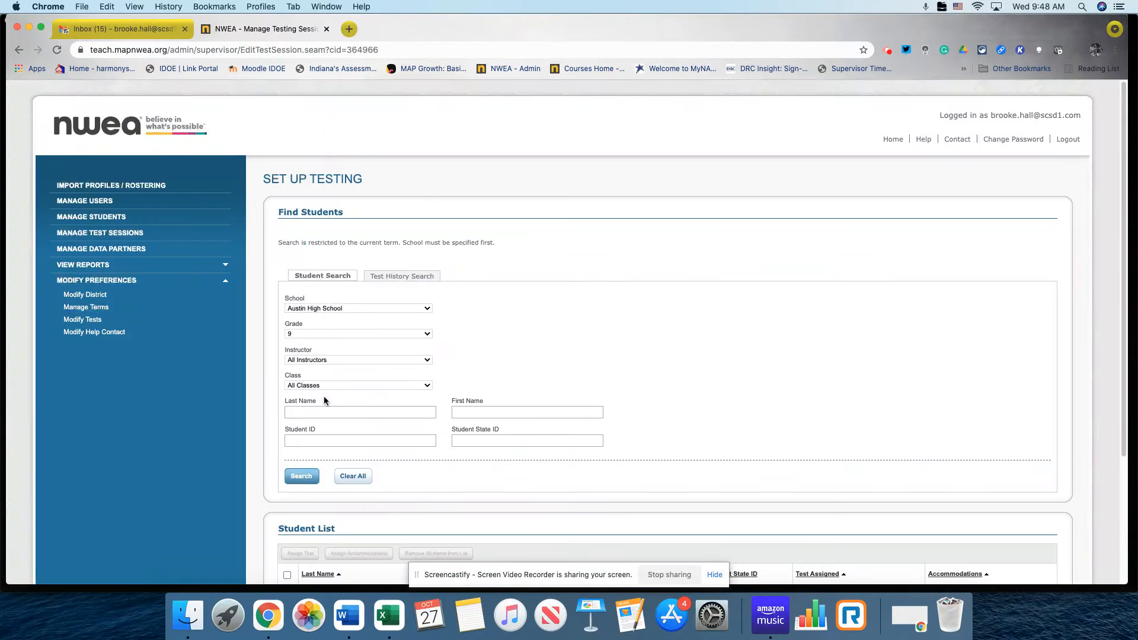
# Assign Growth: Math 6+ IN 2020 to all five students.
pyautogui.scroll(-3, 271, 446)
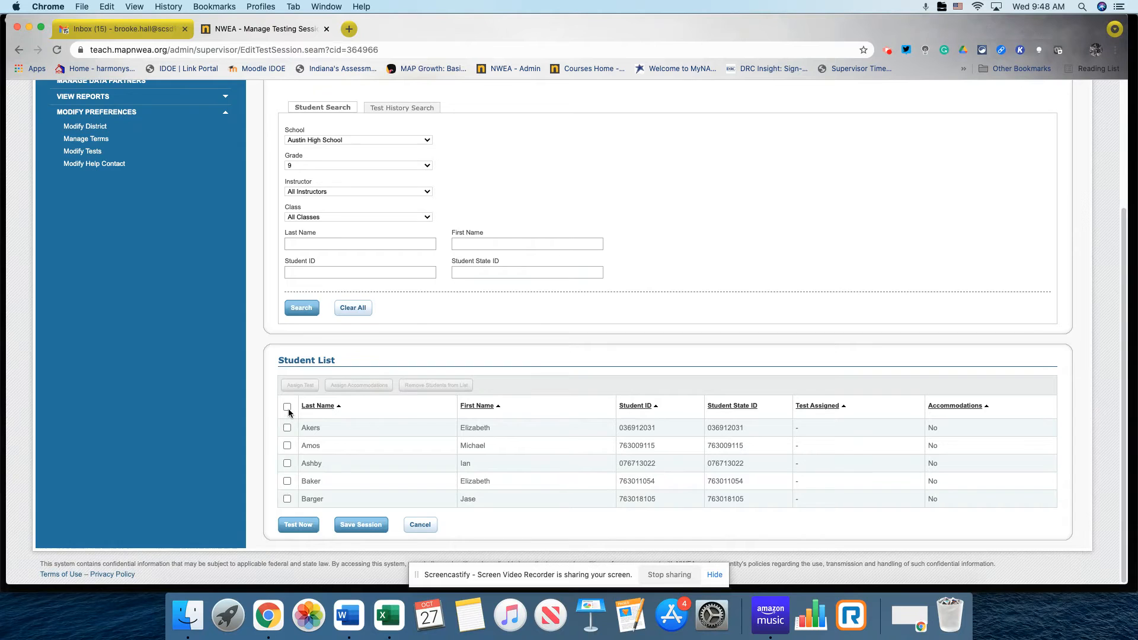
pyautogui.click(288, 408)
pyautogui.click(299, 385)
pyautogui.click(397, 349)
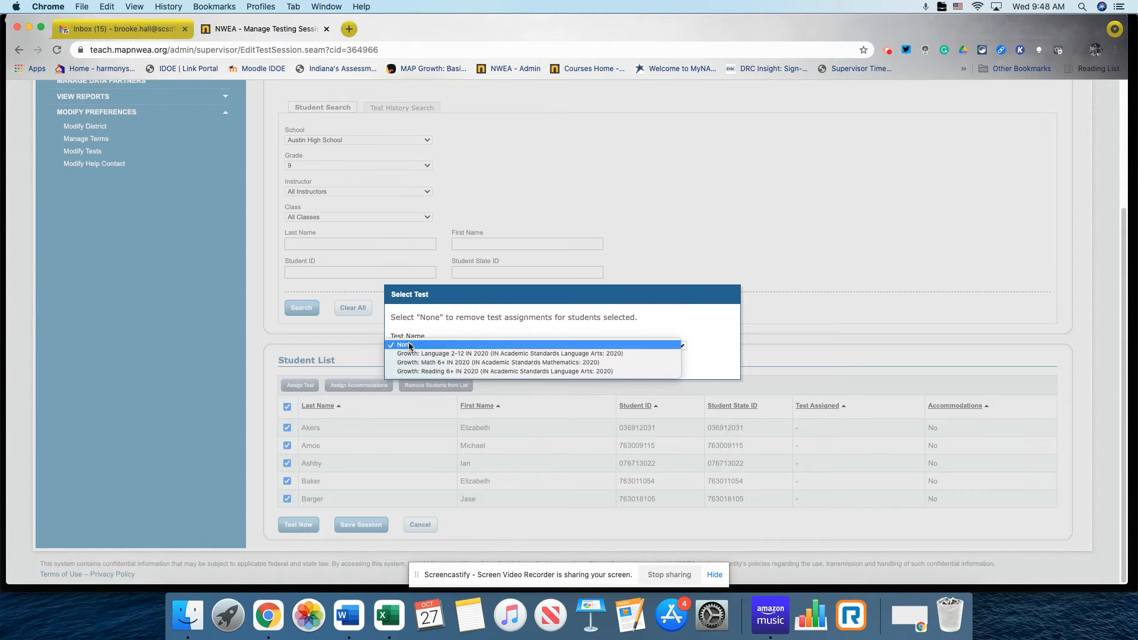
pyautogui.click(436, 362)
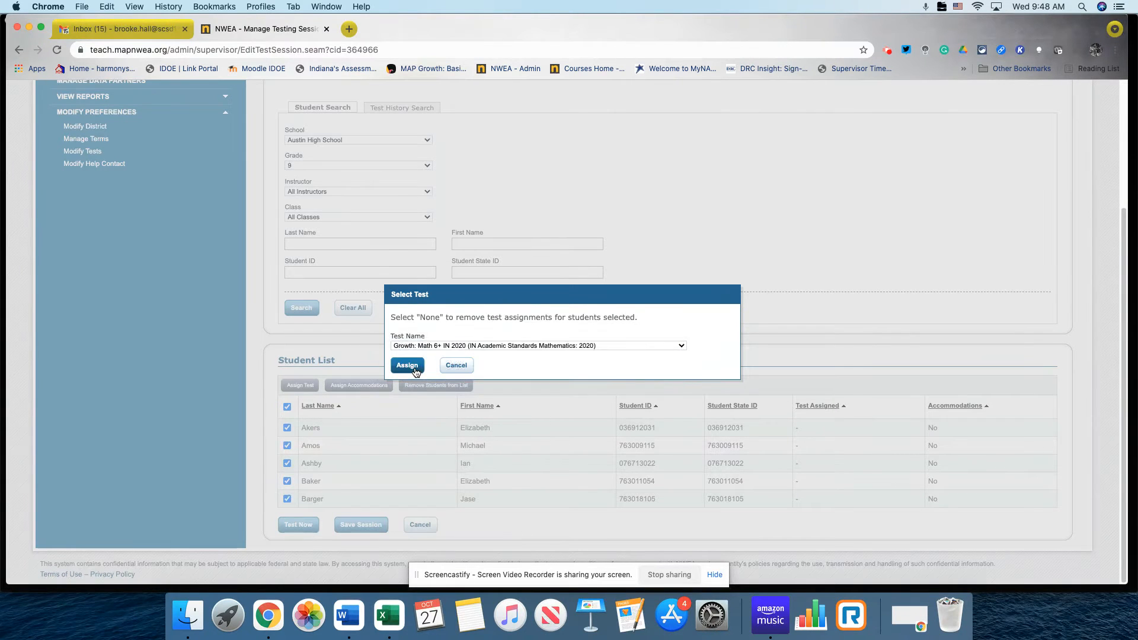
pyautogui.click(416, 371)
# Save the session under the name 'Bh-Pride - Make Up'.
pyautogui.click(347, 525)
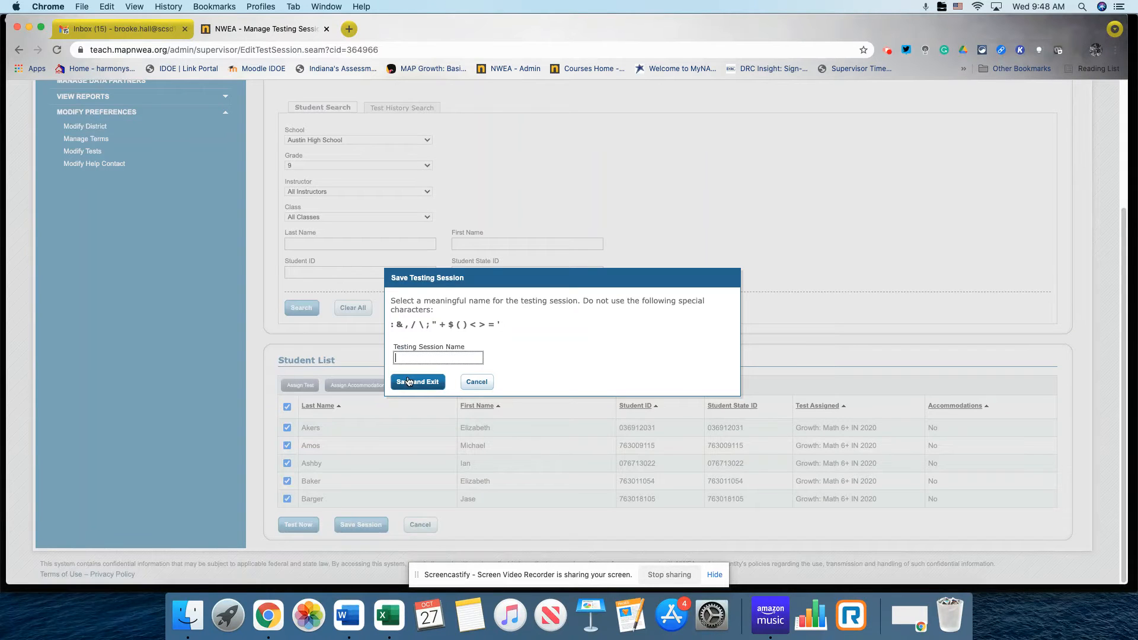
pyautogui.write('Bh-Pride - make')
pyautogui.press('BackSpace')
pyautogui.press('BackSpace')
pyautogui.press('BackSpace')
pyautogui.press('BackSpace')
pyautogui.press('BackSpace')
pyautogui.write('Make u')
pyautogui.press('BackSpace')
pyautogui.write("Up's")
pyautogui.press('BackSpace')
pyautogui.press('BackSpace')
pyautogui.click(409, 382)
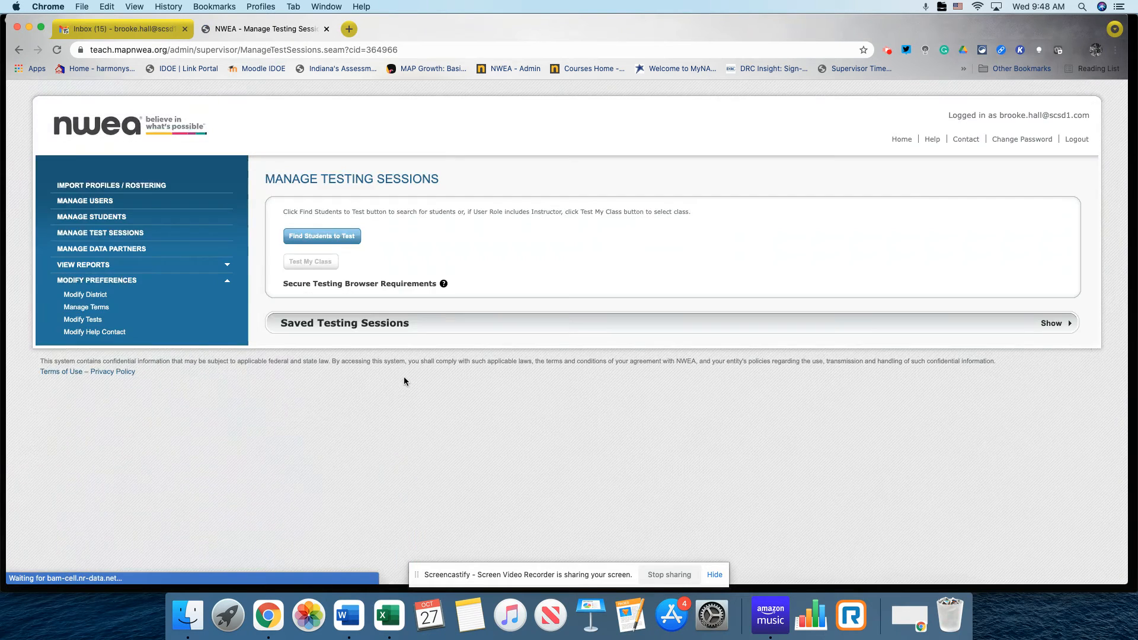
# Show saved sessions, select Bh-Pride - Make Up, then go back to the Home page.
pyautogui.click(345, 325)
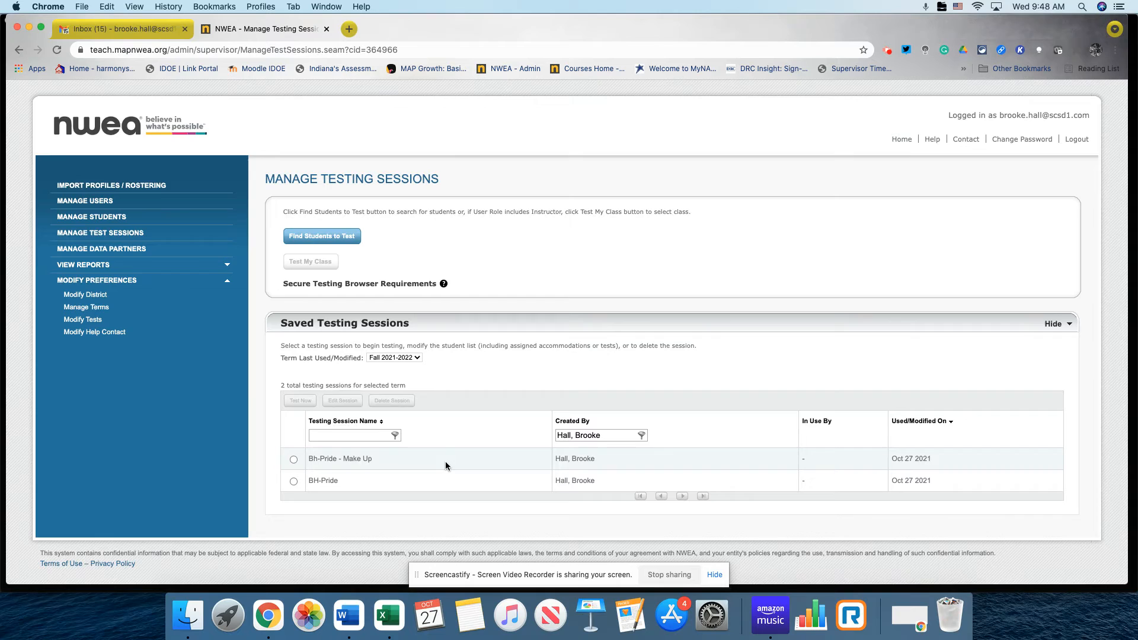
pyautogui.click(291, 460)
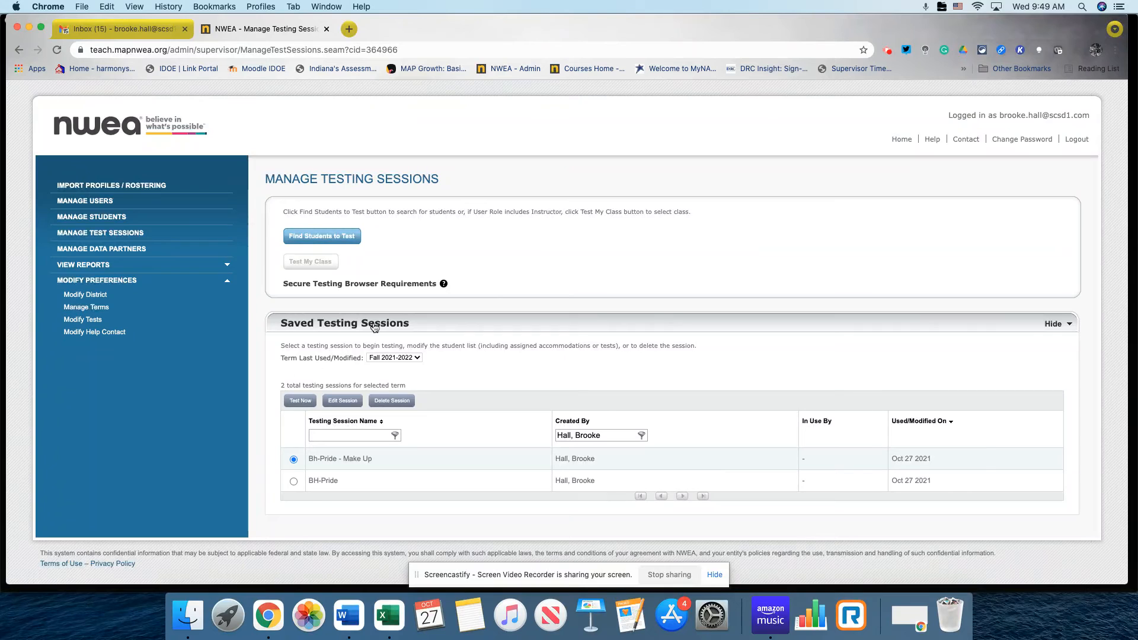
pyautogui.click(901, 143)
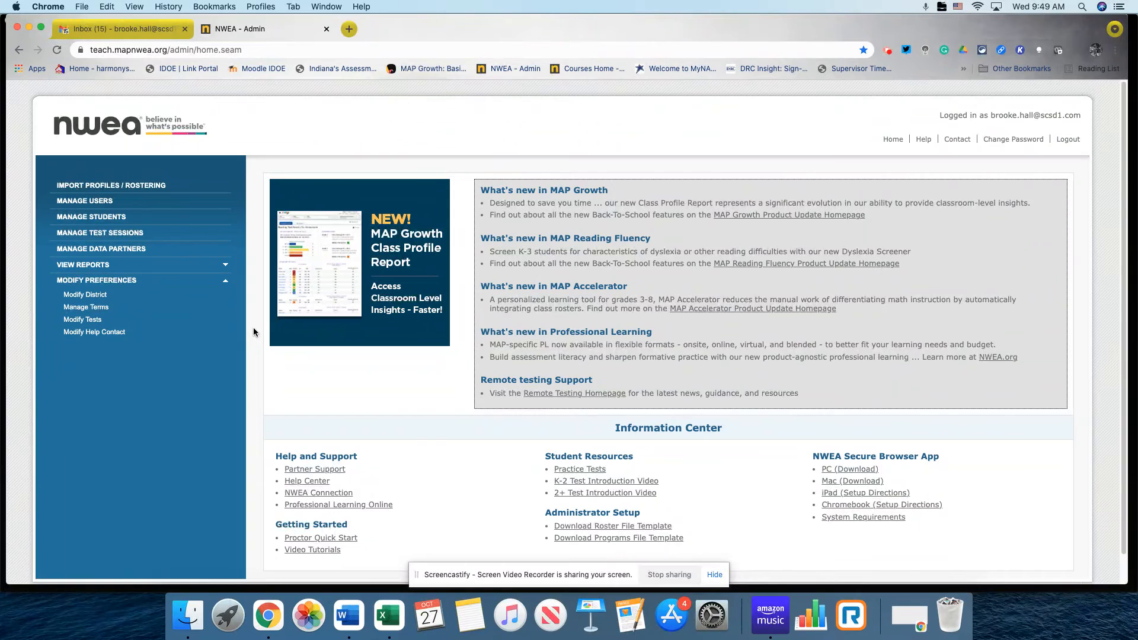
# Open Professional Learning Online and log in with the saved username and password.
pyautogui.click(335, 506)
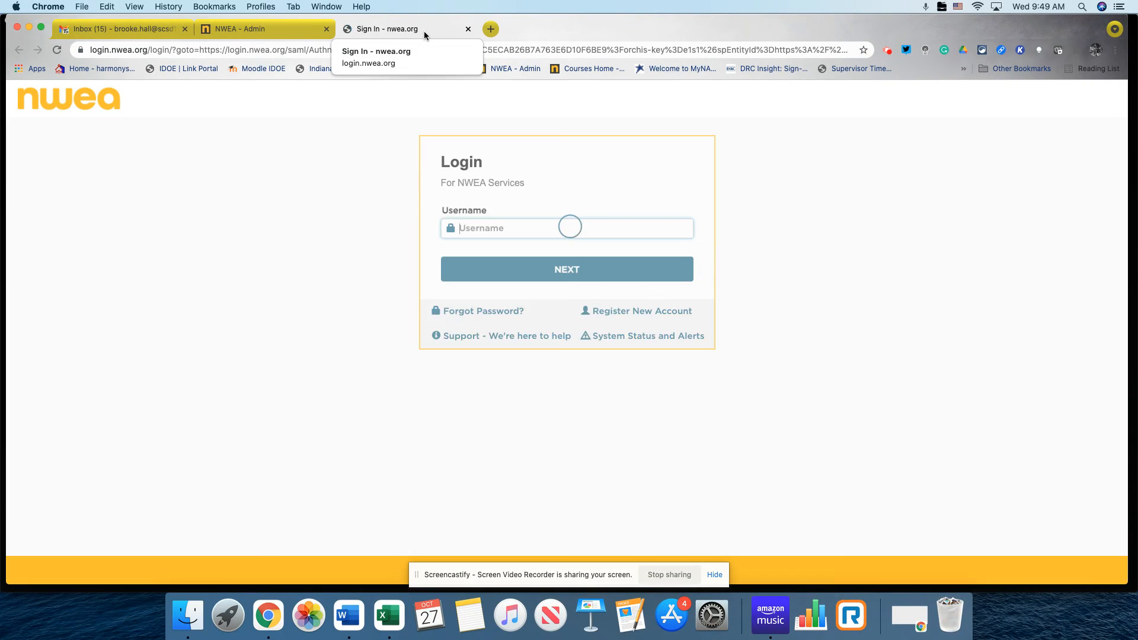
pyautogui.click(484, 246)
pyautogui.click(486, 287)
pyautogui.click(537, 283)
pyautogui.click(531, 308)
pyautogui.click(533, 322)
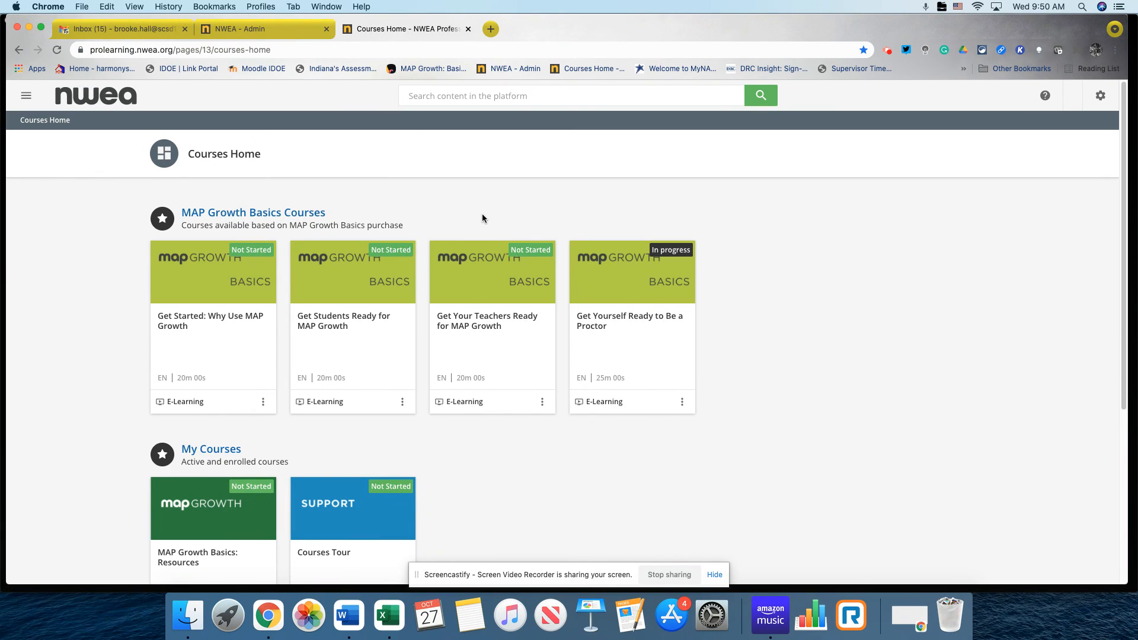
pyautogui.click(279, 31)
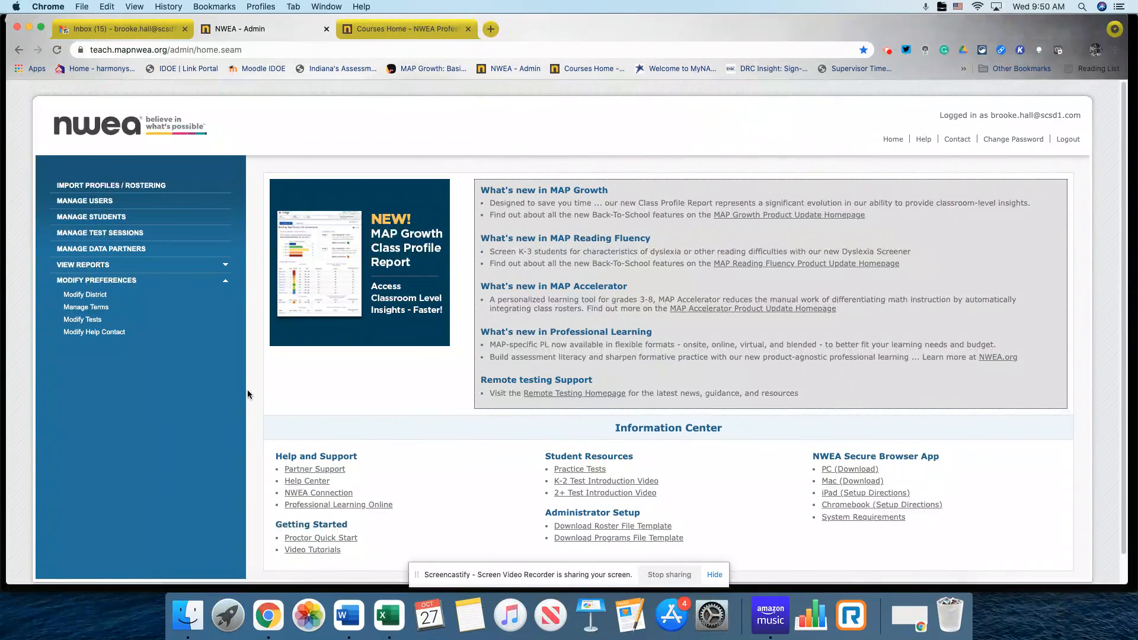
# Log out of MAP Growth Admin and confirm with OK.
pyautogui.click(1071, 141)
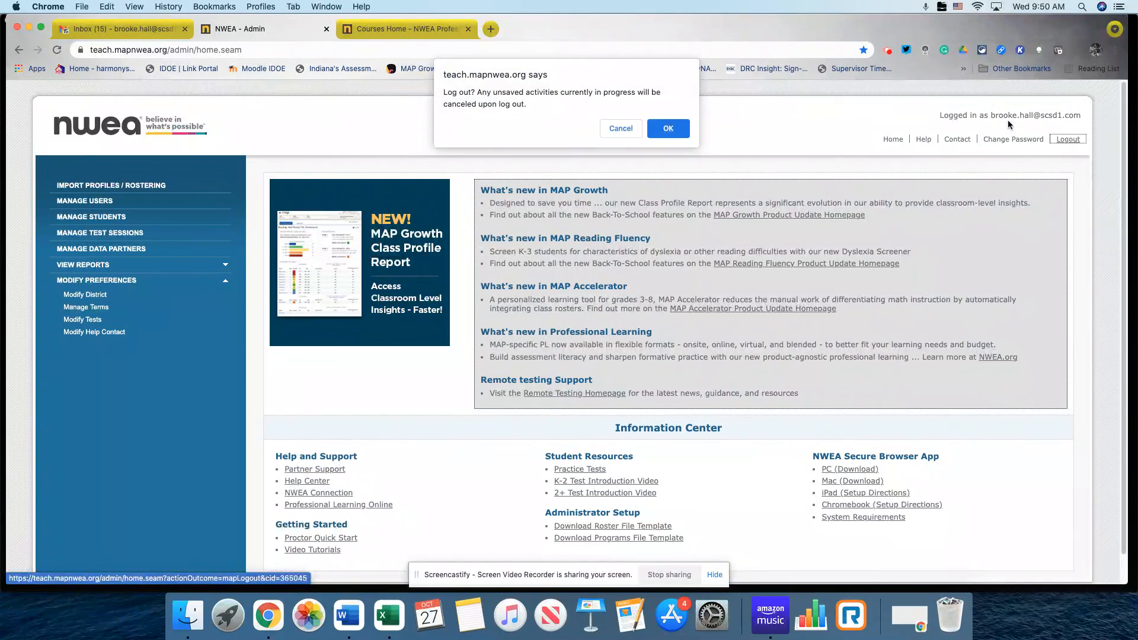
pyautogui.click(668, 129)
pyautogui.click(887, 50)
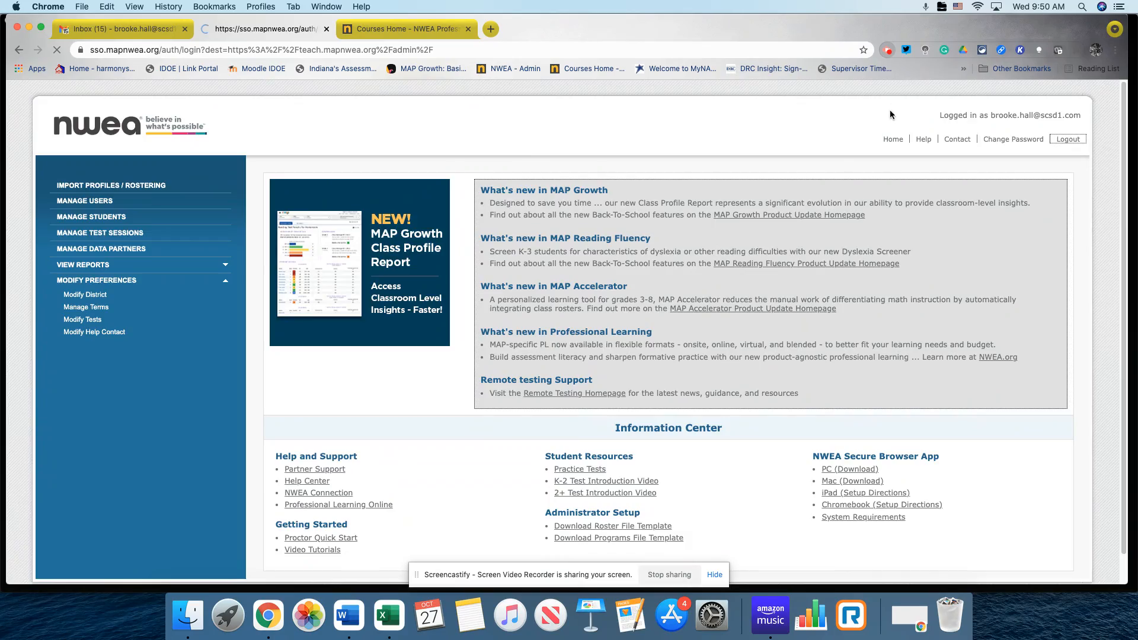